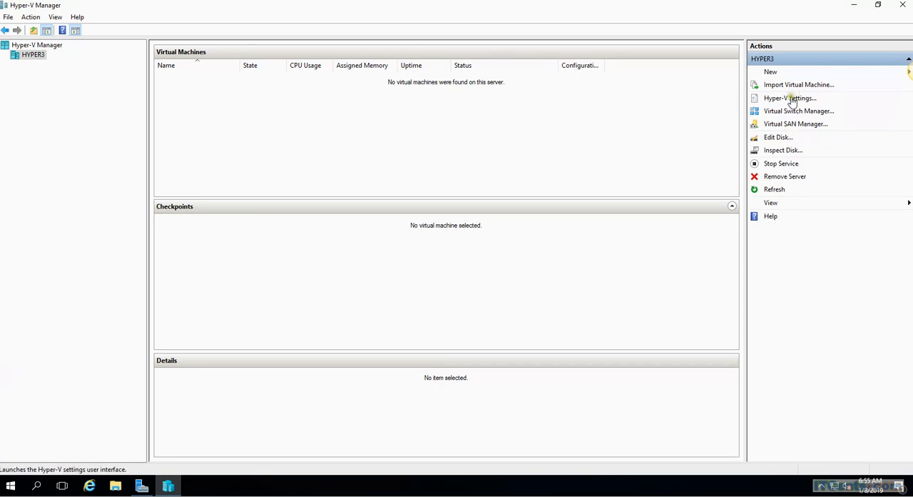
# - In the Hyper-V settings of HYPER3, set the default virtual hard disk folder to E:\VMS\VHD
pyautogui.click(791, 99)
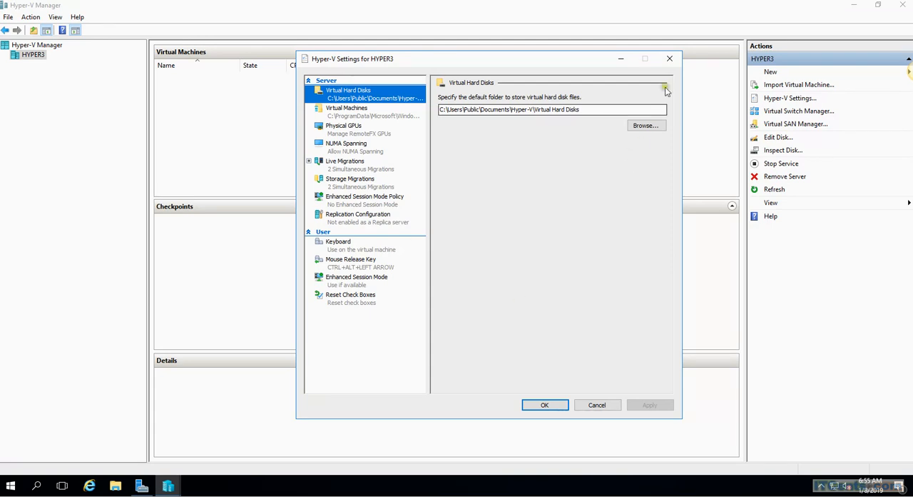
pyautogui.click(671, 59)
pyautogui.rightClick(33, 55)
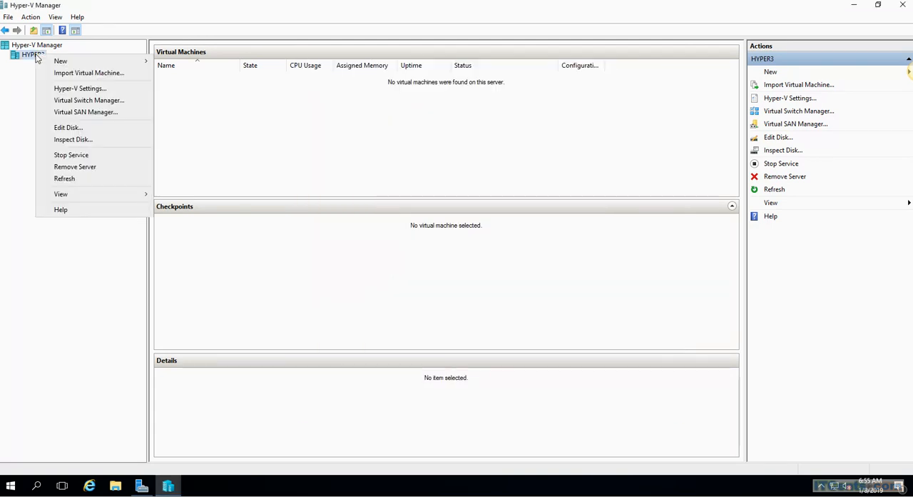
pyautogui.click(81, 89)
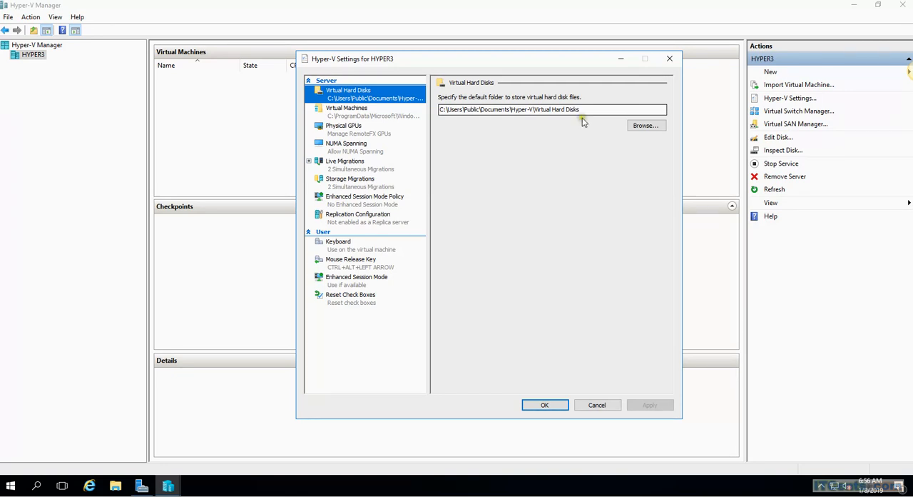
pyautogui.click(644, 126)
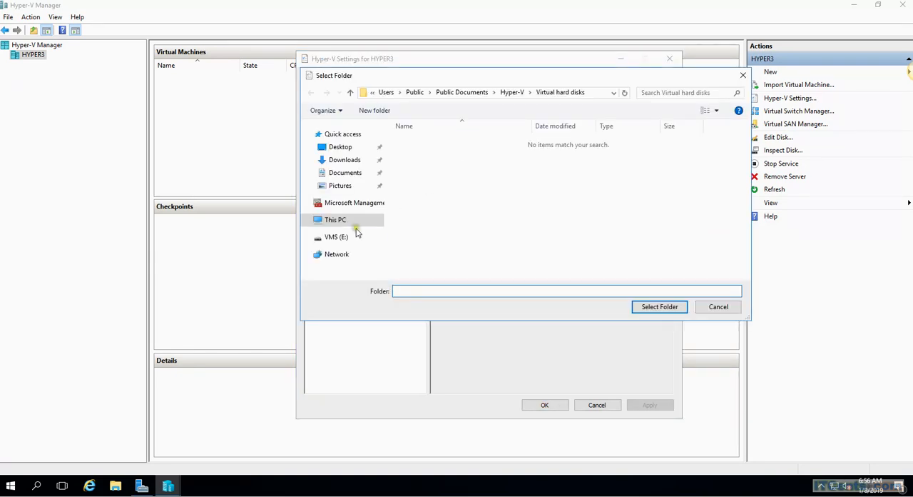
pyautogui.click(332, 236)
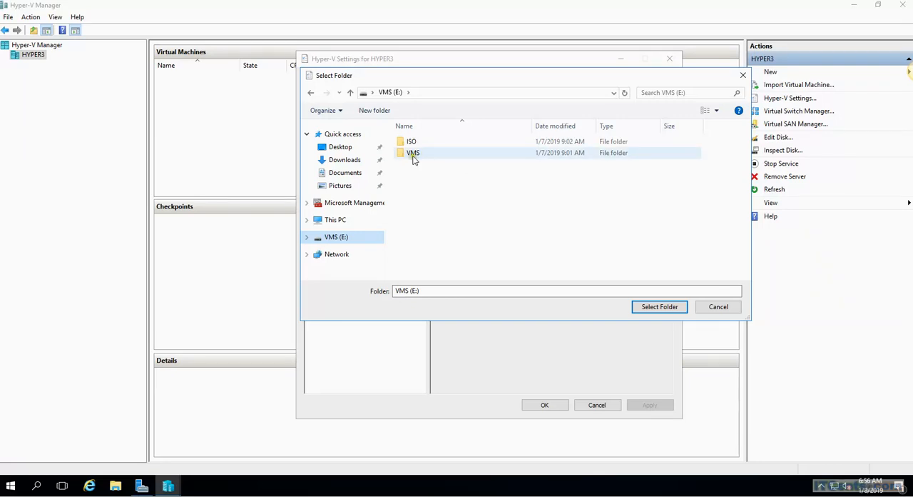
pyautogui.doubleClick(412, 154)
pyautogui.doubleClick(413, 146)
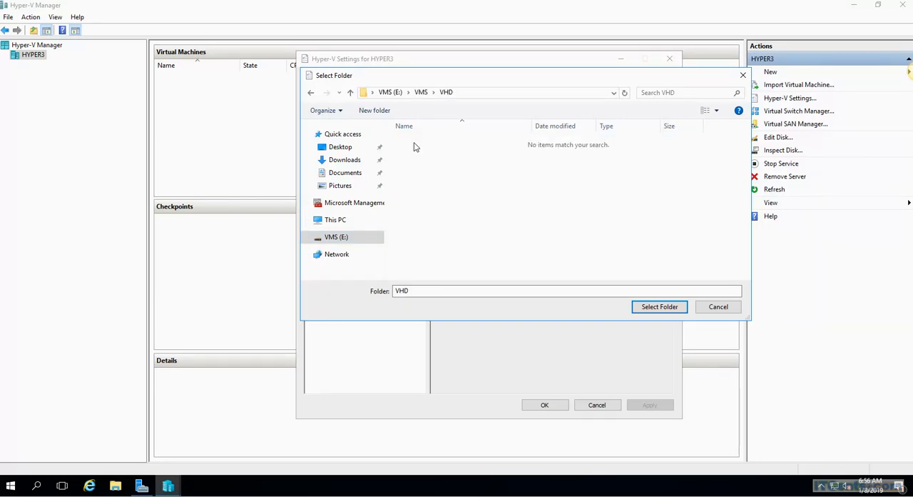
pyautogui.click(662, 307)
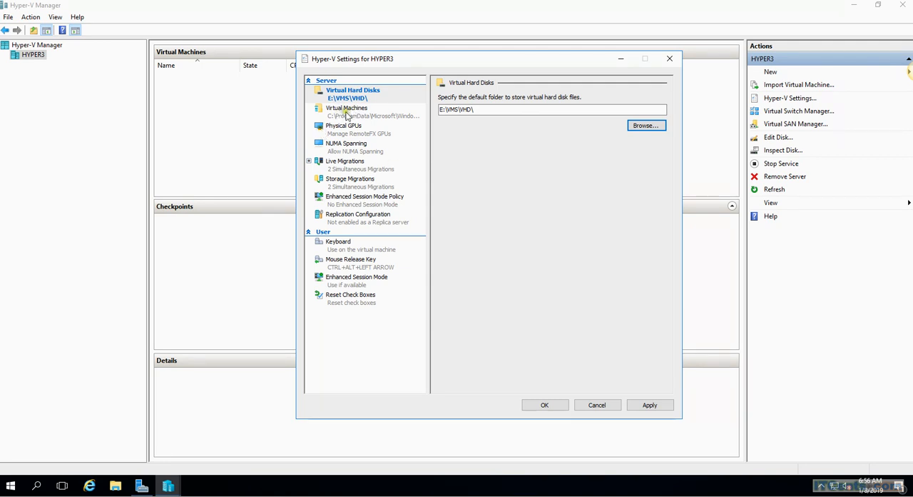
# - Set the default folder for virtual machine configuration files to E:\VMS\VMS
pyautogui.click(347, 111)
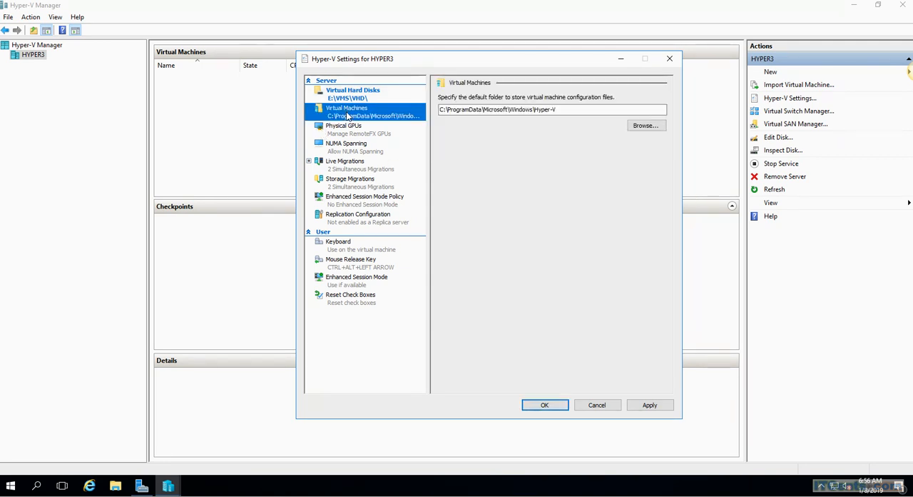
pyautogui.click(478, 110)
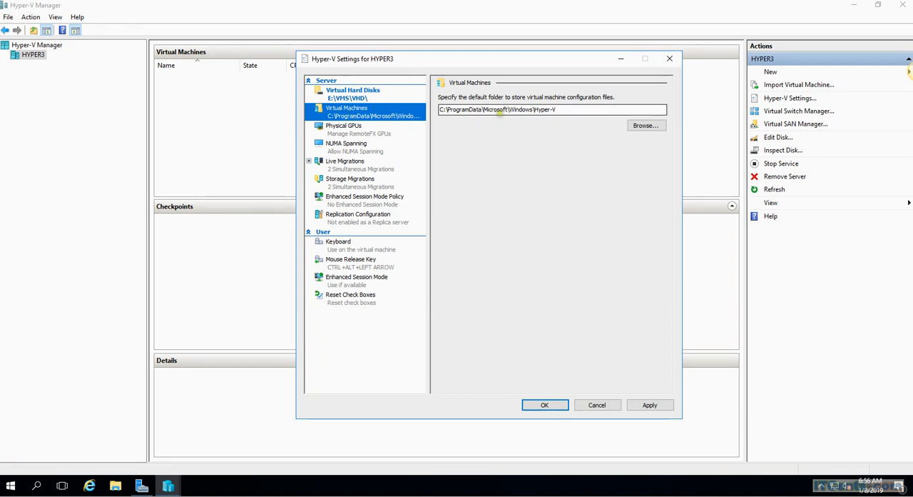
pyautogui.click(646, 126)
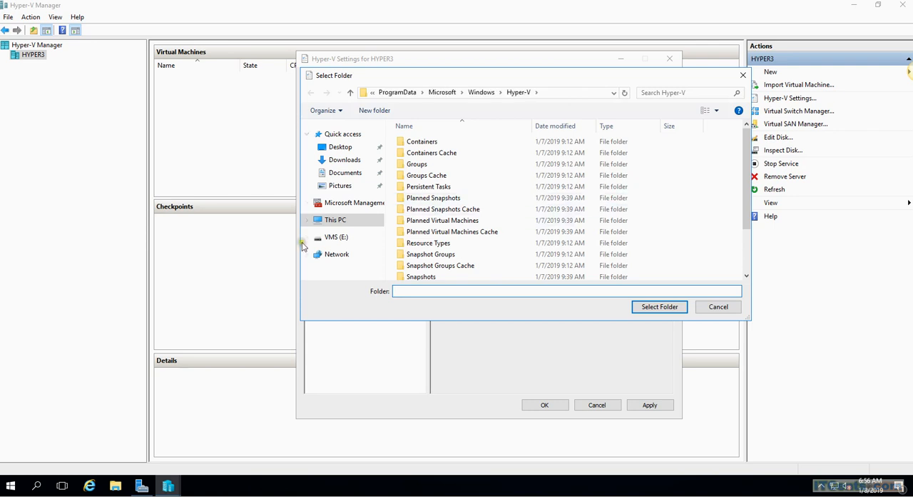
pyautogui.click(331, 238)
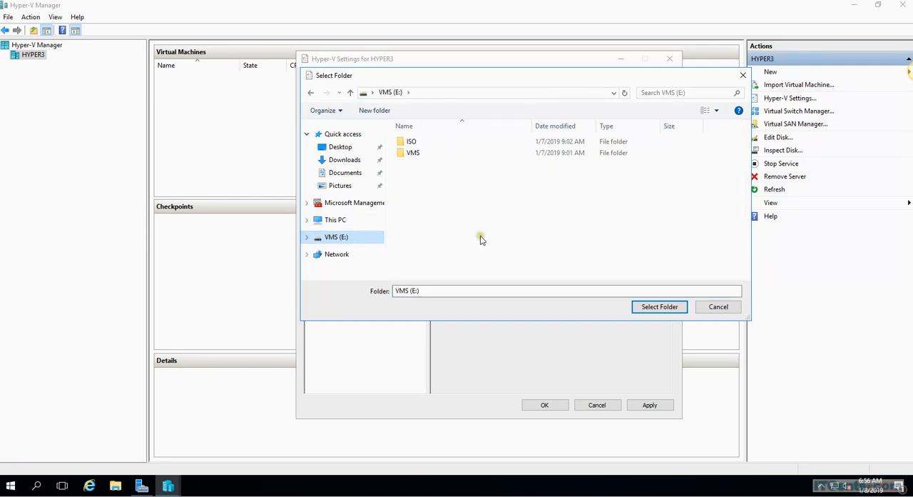
pyautogui.doubleClick(418, 154)
pyautogui.doubleClick(411, 152)
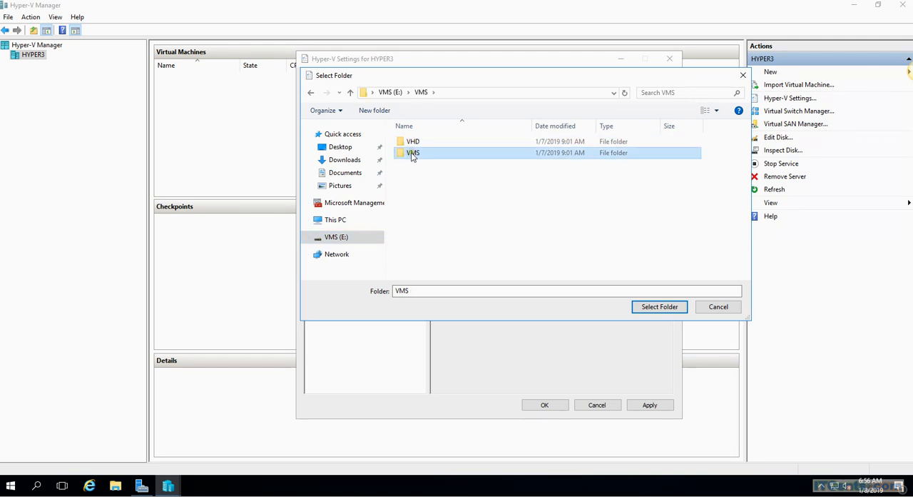
pyautogui.click(658, 307)
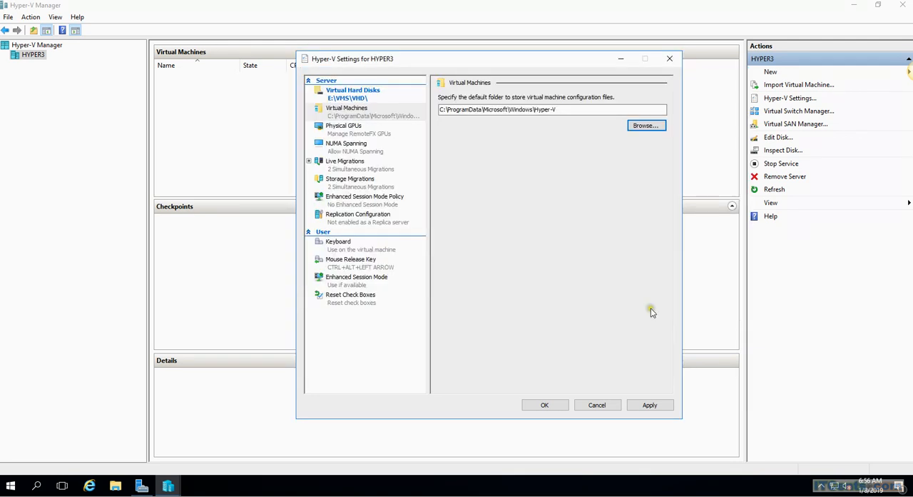
# - Review the Physical GPUs, NUMA Spanning and Live Migrations settings, including the advanced authentication and performance features
pyautogui.click(346, 132)
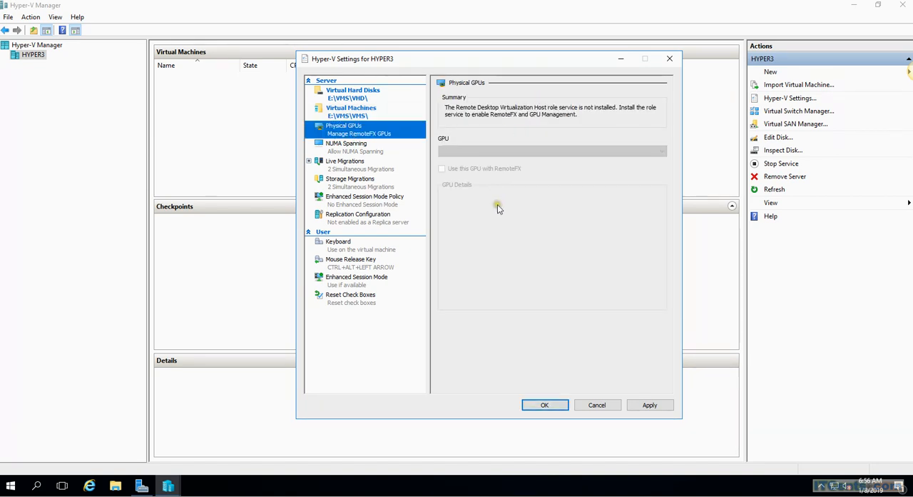
pyautogui.click(342, 147)
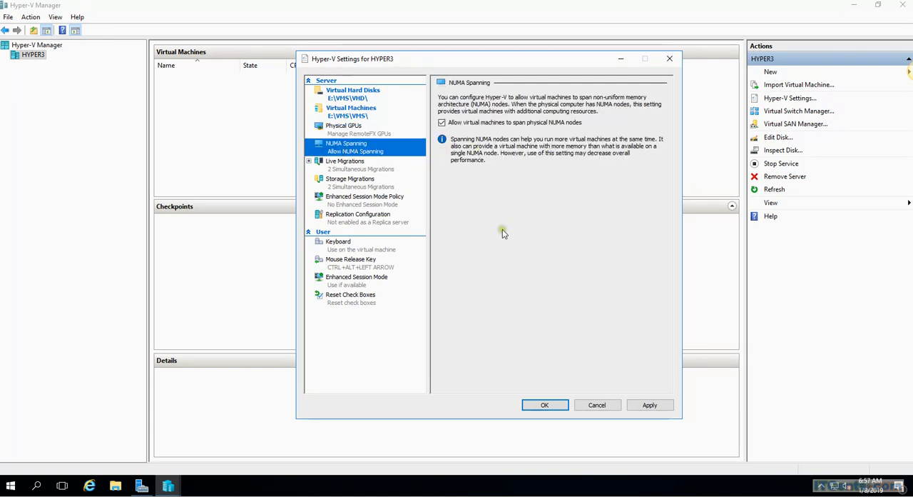
pyautogui.click(349, 170)
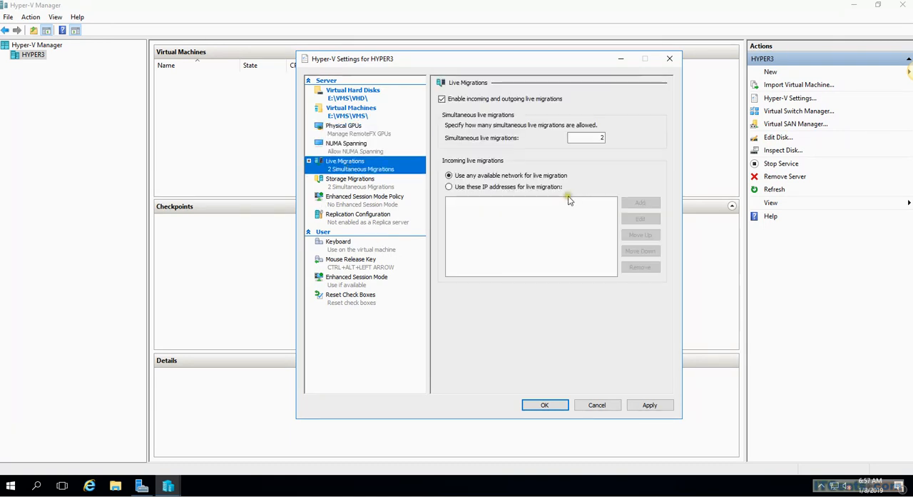
pyautogui.click(309, 162)
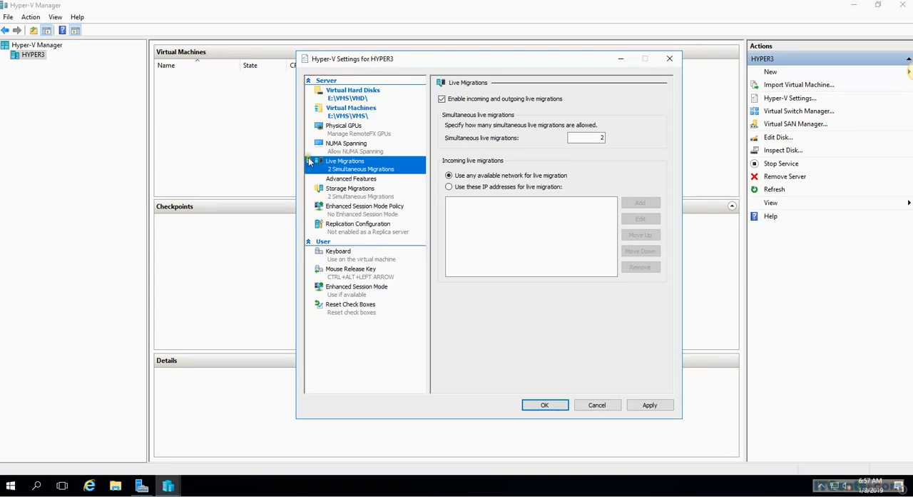
pyautogui.click(357, 181)
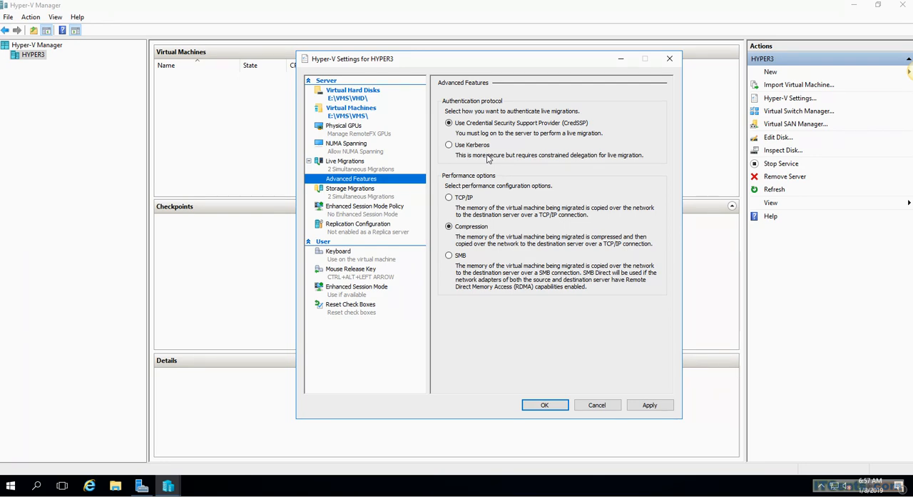
# - Compare the storage migration settings with the live migration settings and their advanced features
pyautogui.click(349, 196)
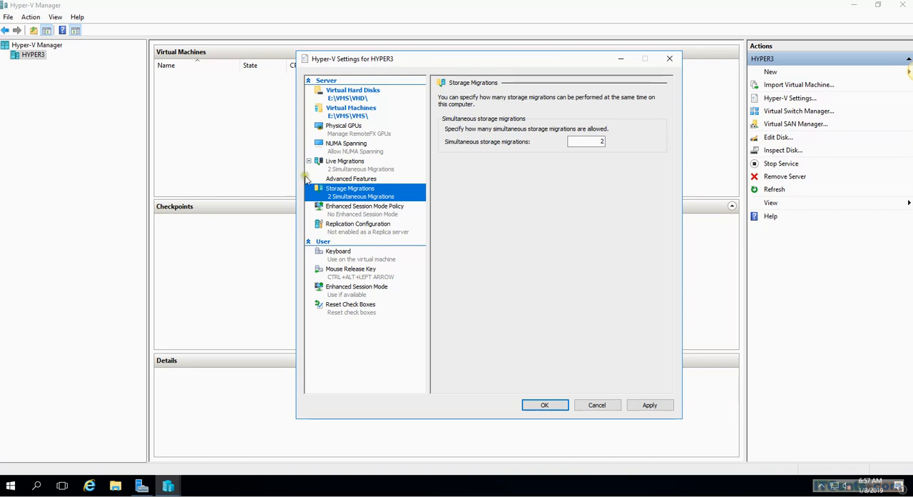
pyautogui.click(351, 178)
pyautogui.click(360, 169)
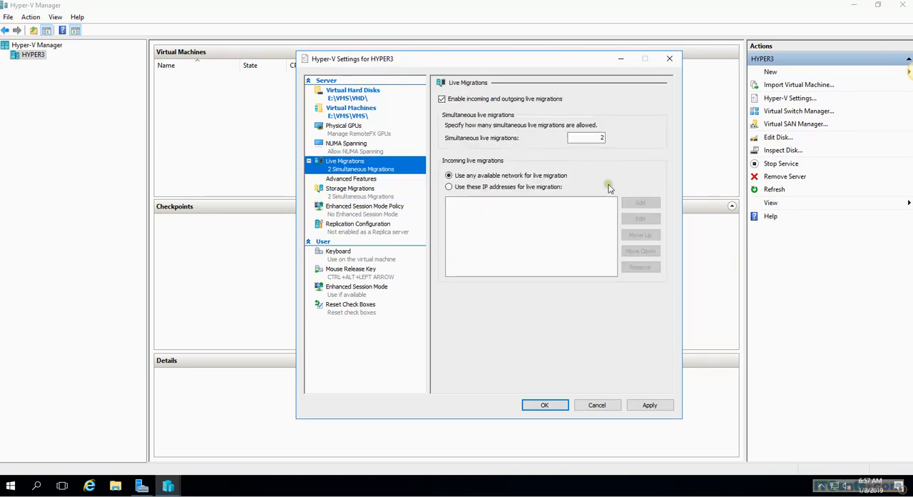
pyautogui.click(348, 191)
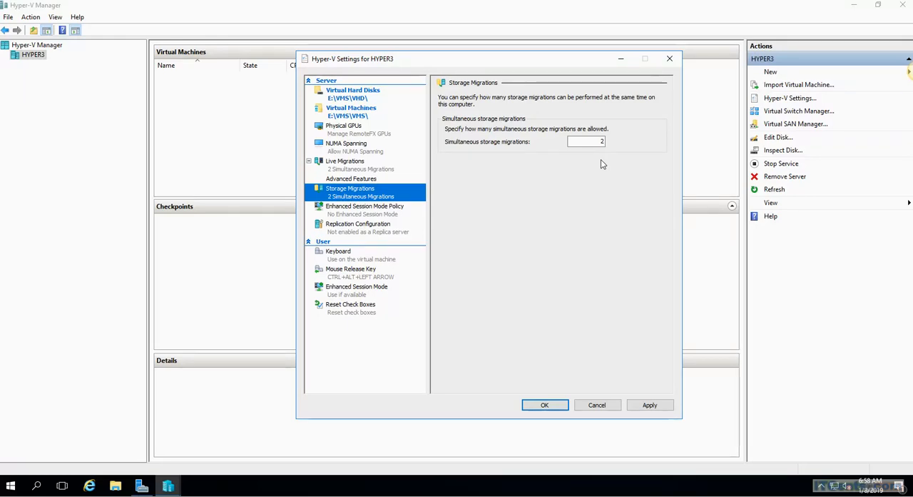
pyautogui.click(341, 166)
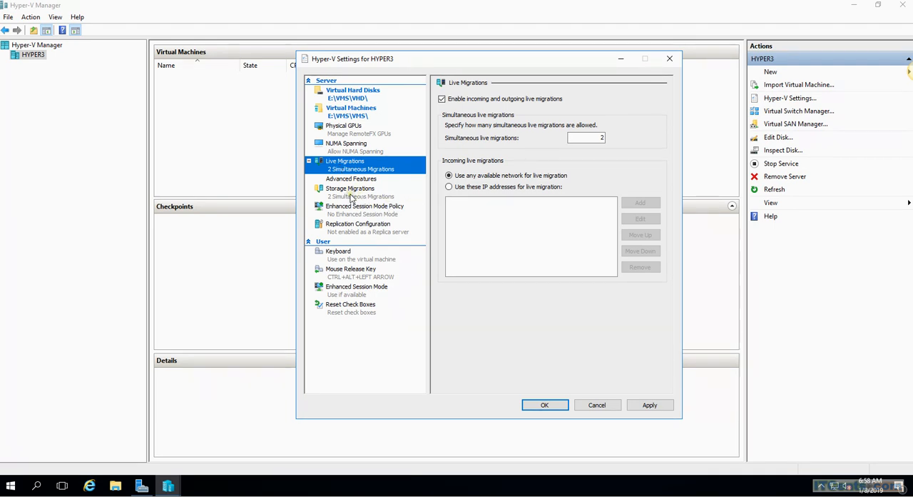
pyautogui.click(351, 198)
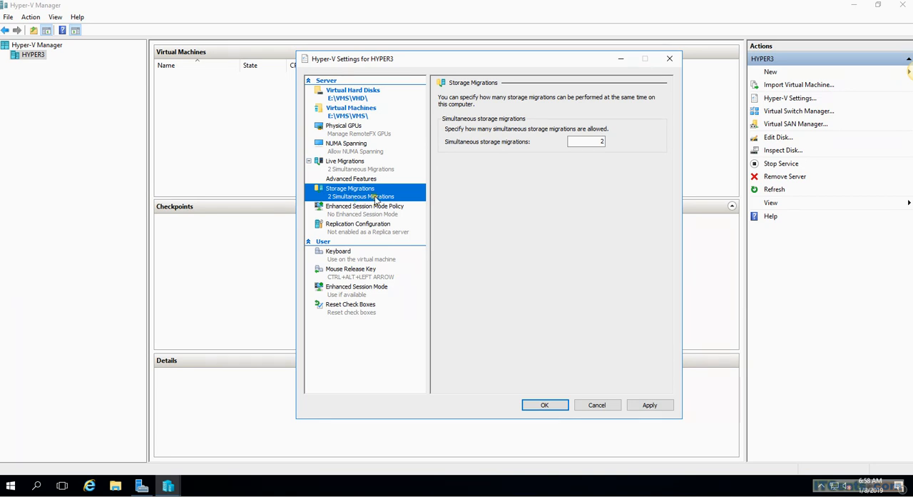
pyautogui.click(347, 166)
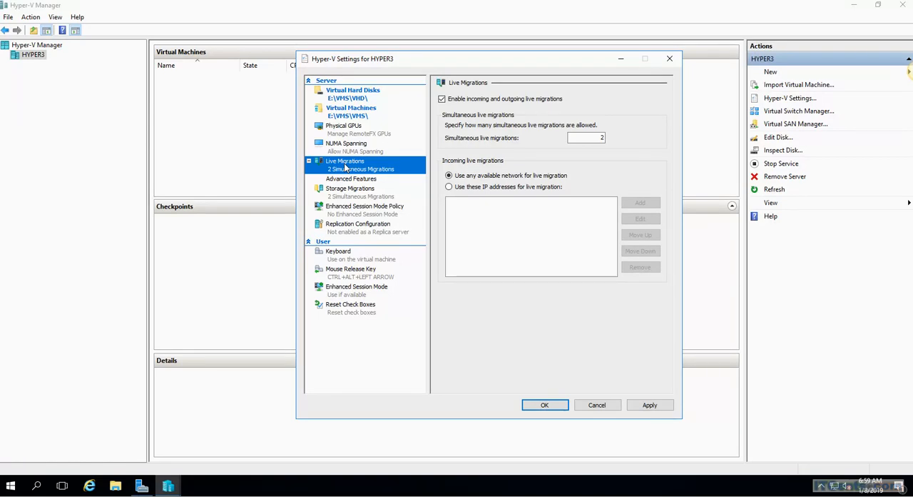
# - Examine the enhanced session mode, replication, check box reset and keyboard settings, and discard the pending Hyper-V settings changes
pyautogui.click(344, 209)
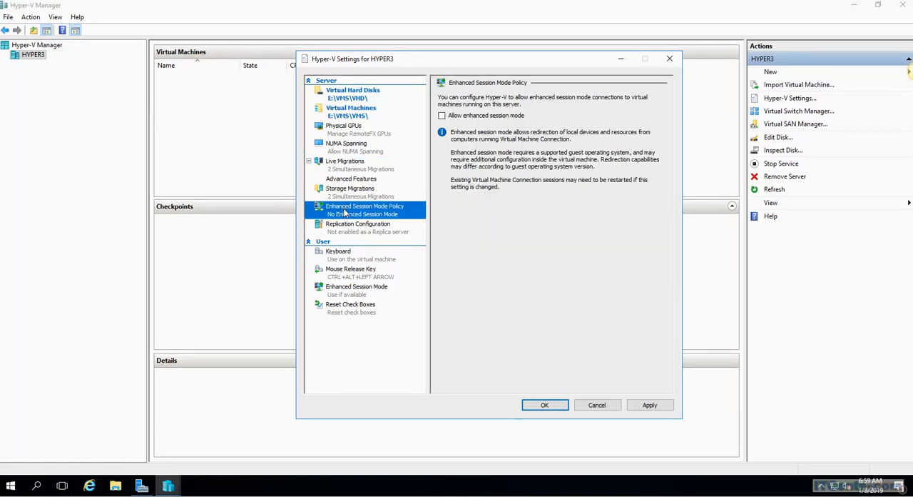
pyautogui.click(351, 292)
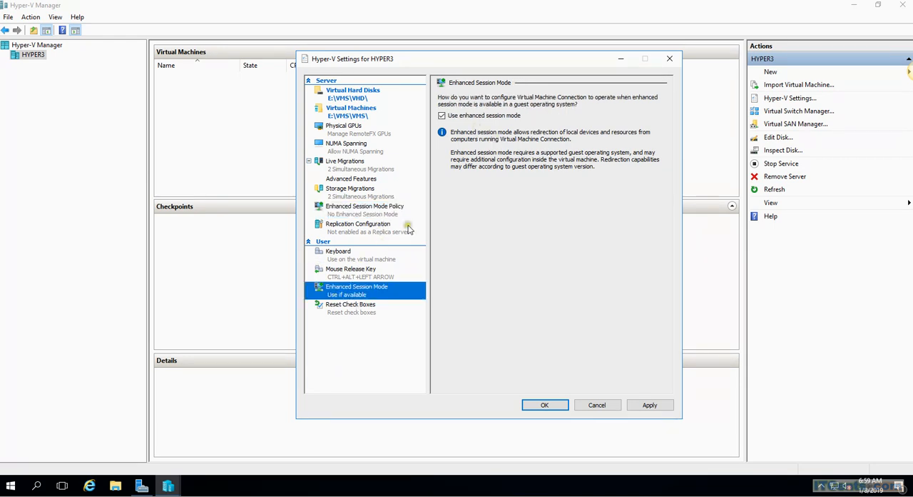
pyautogui.click(341, 229)
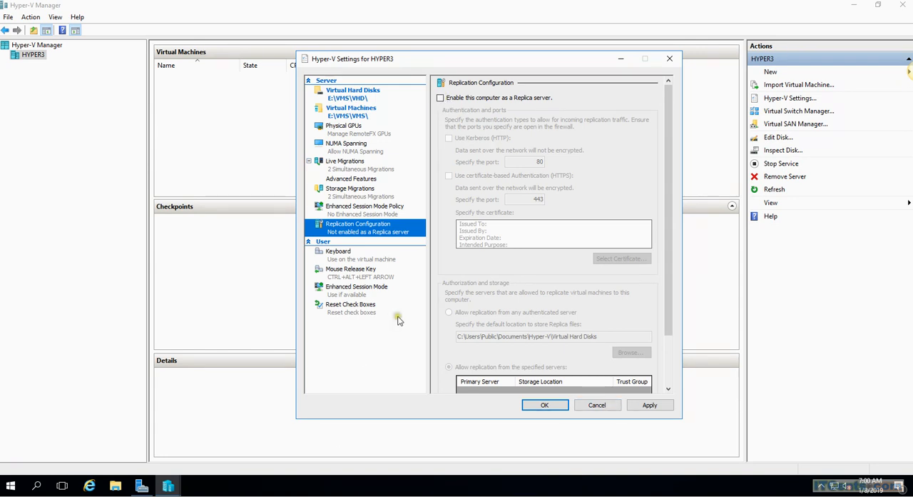
pyautogui.click(355, 296)
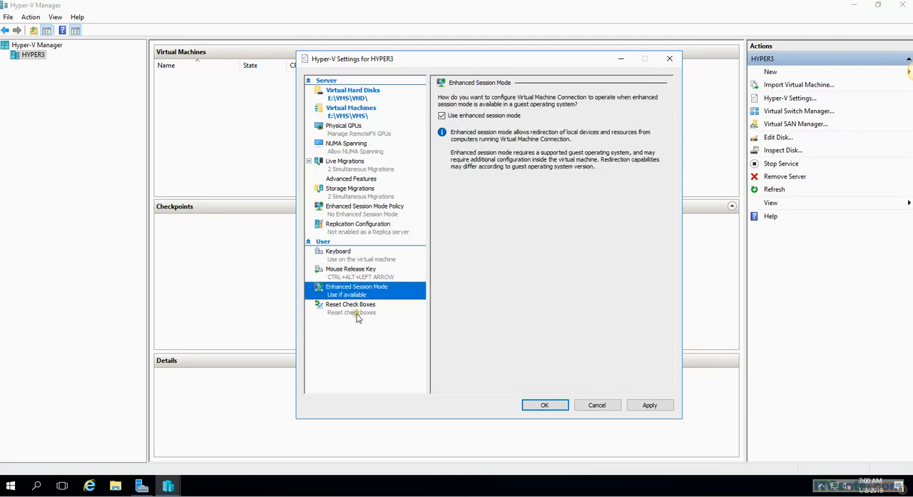
pyautogui.click(358, 316)
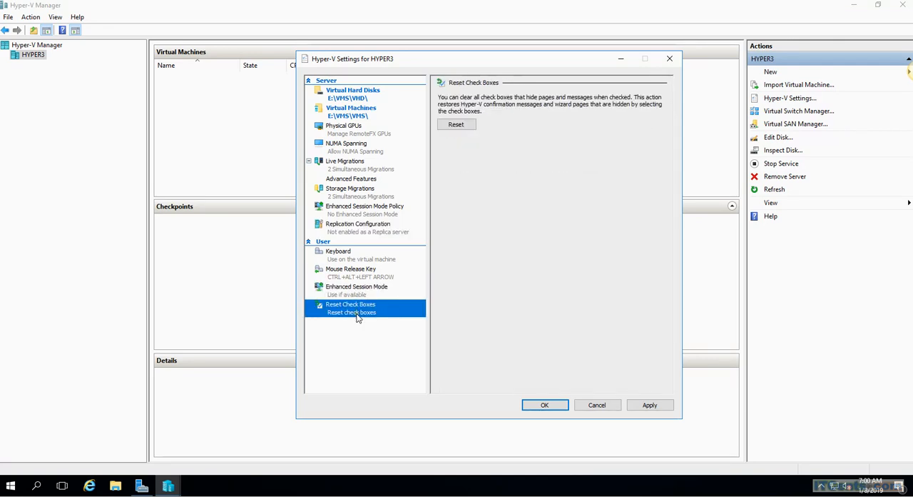
pyautogui.click(340, 252)
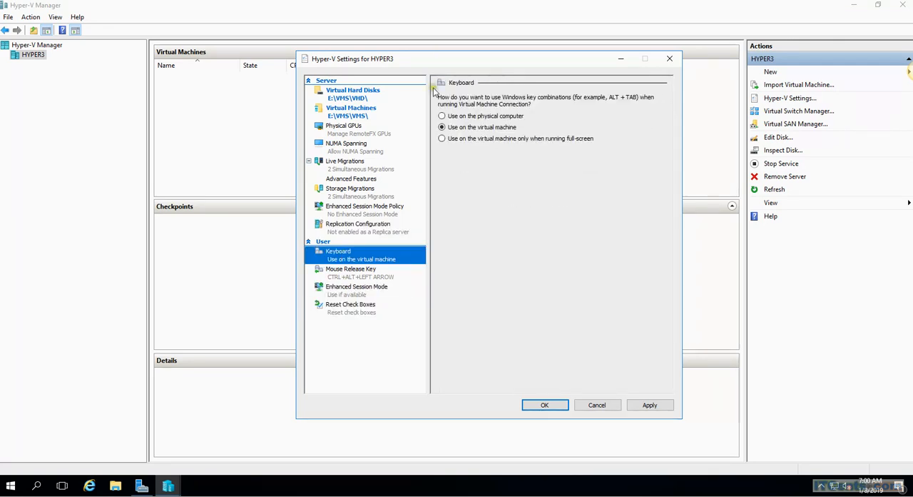
pyautogui.click(597, 407)
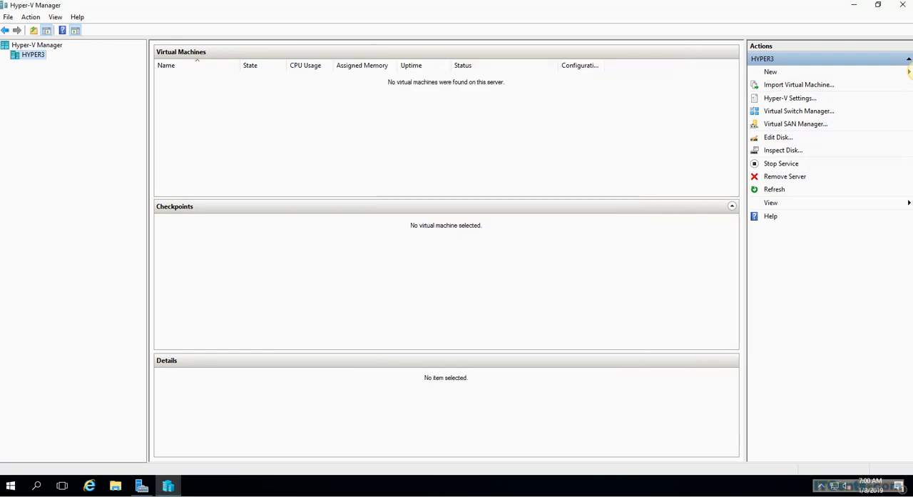
# - Examine the Intel(R) 82574L virtual switch's properties and extensions and the global MAC address range, and close the Virtual Switch Manager
pyautogui.click(796, 112)
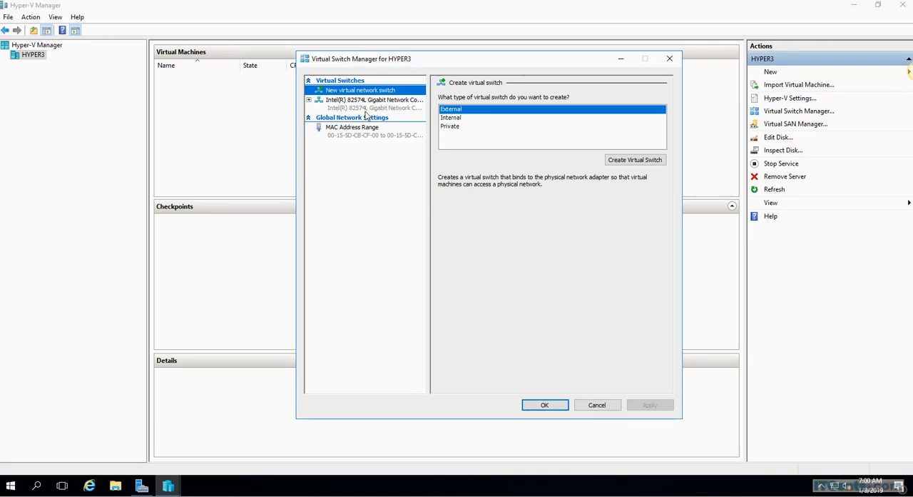
pyautogui.click(367, 104)
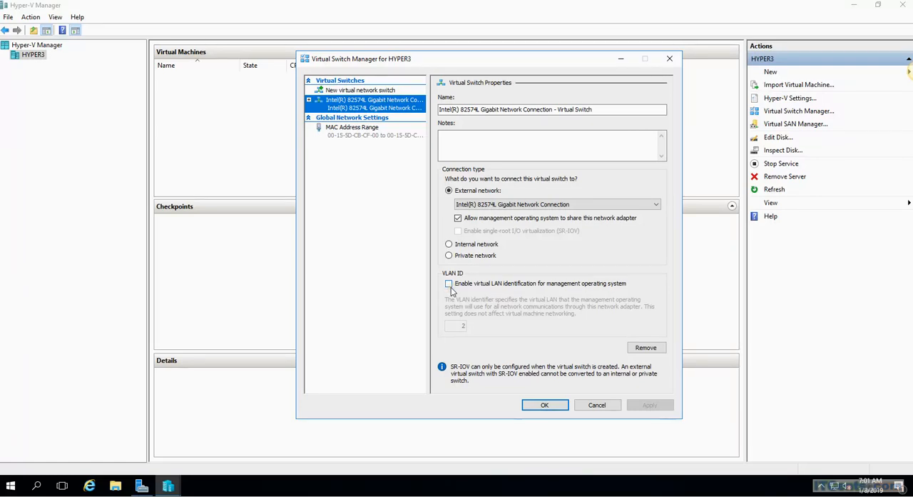
pyautogui.click(309, 100)
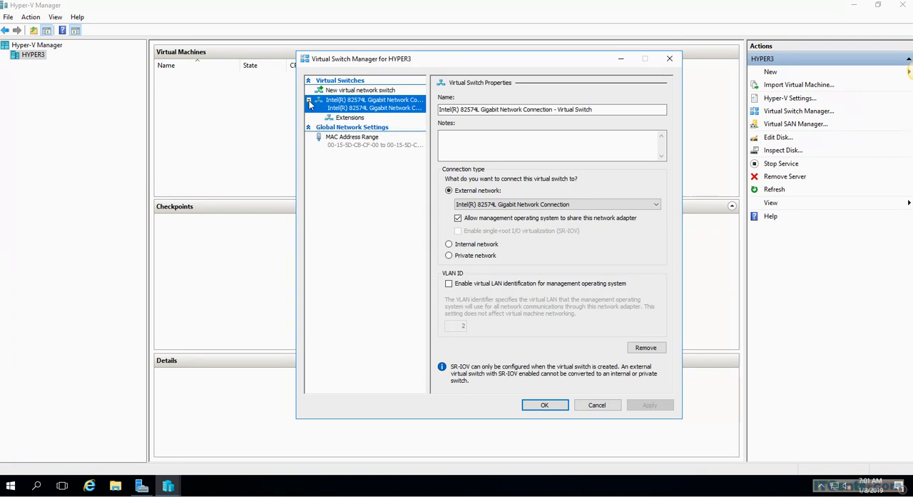
pyautogui.click(348, 118)
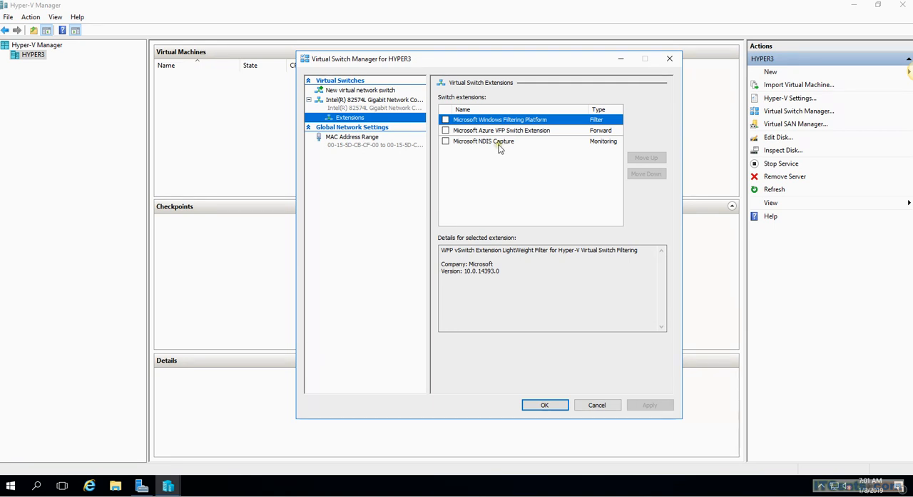
pyautogui.click(364, 129)
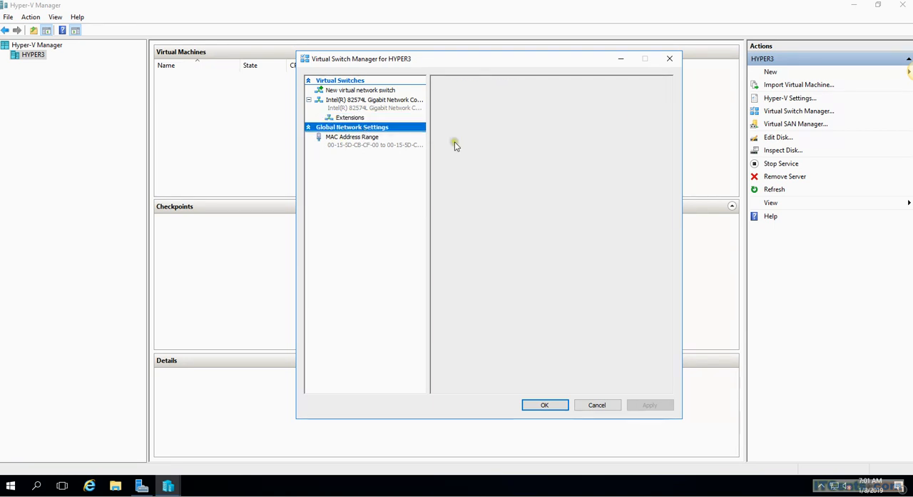
pyautogui.click(371, 145)
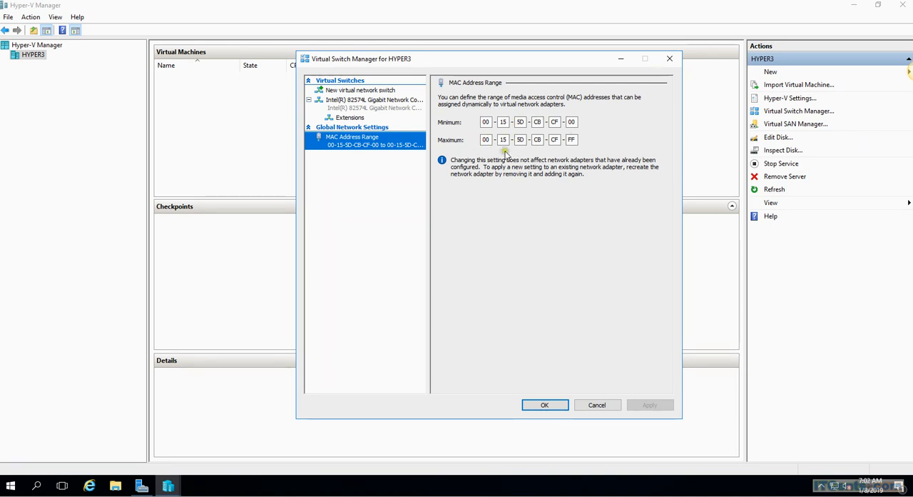
pyautogui.click(343, 100)
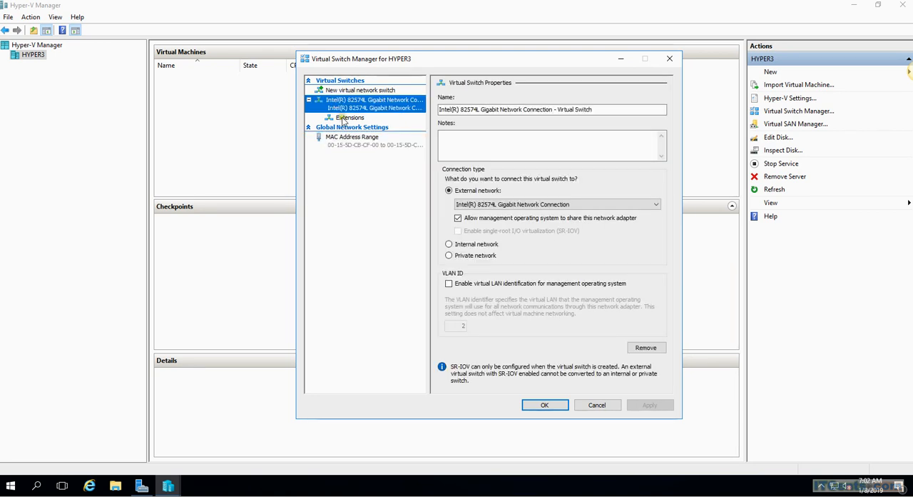
pyautogui.click(349, 117)
pyautogui.click(670, 60)
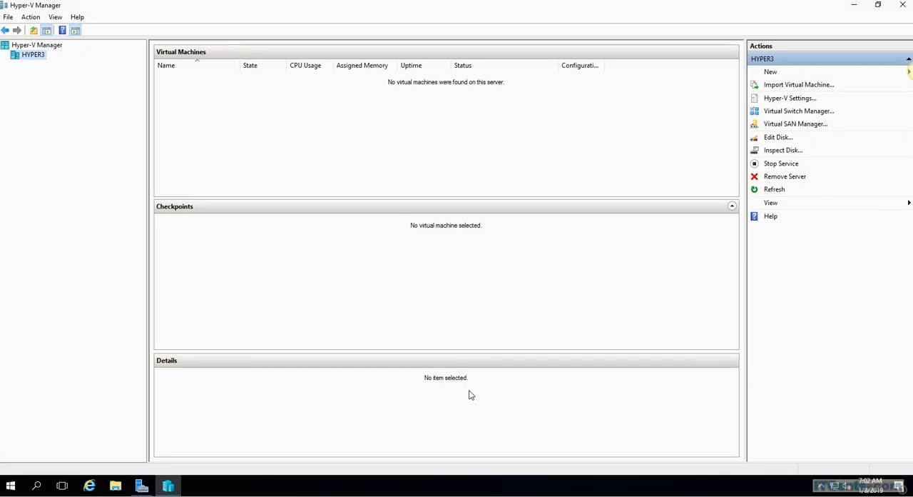
pyautogui.click(435, 390)
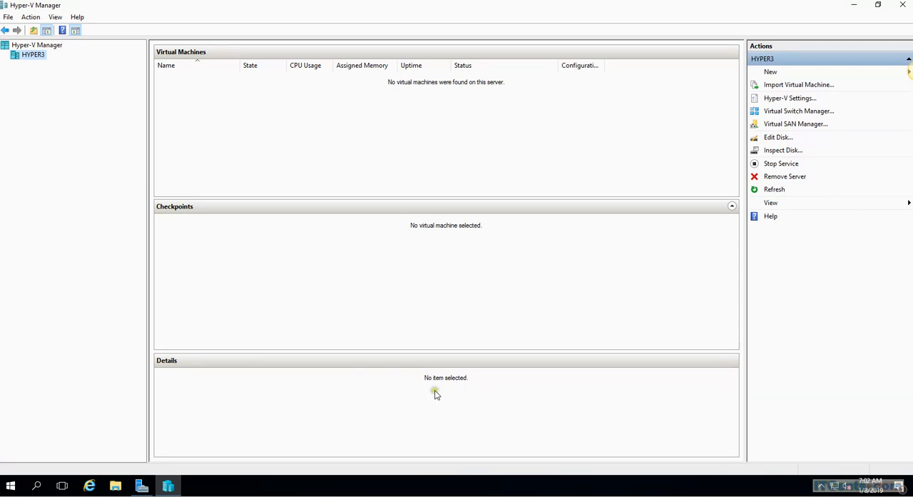